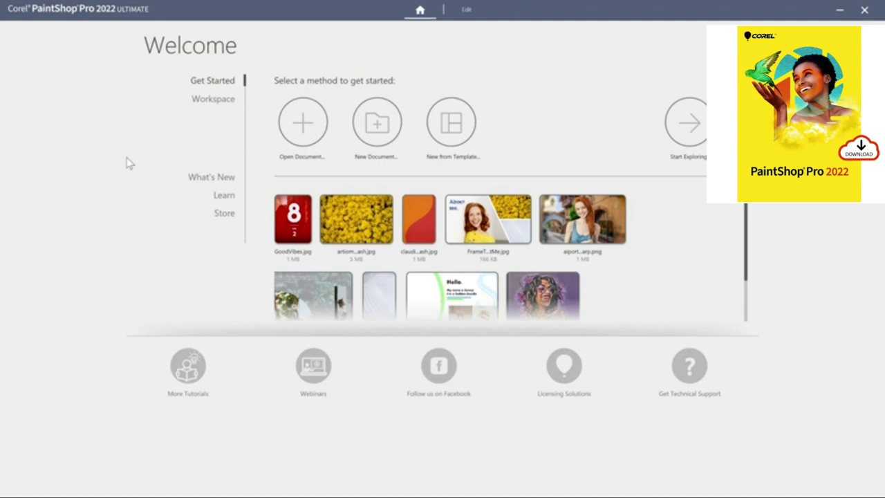
Step: Apply the Complete workspace from the Welcome screen and open the GoodVibes photo
click(201, 103)
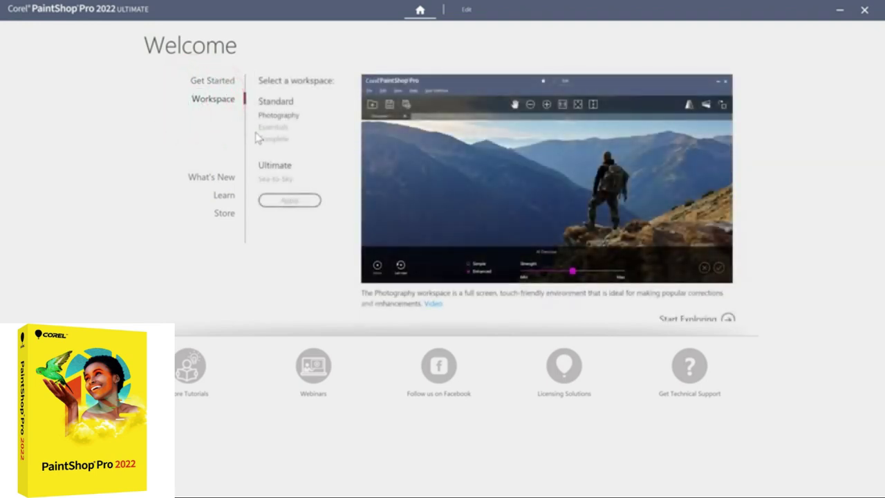
click(258, 139)
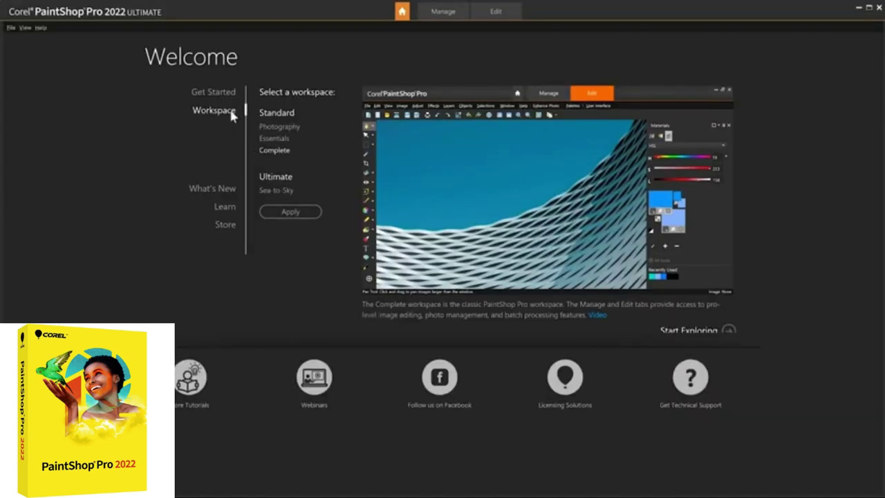
click(228, 95)
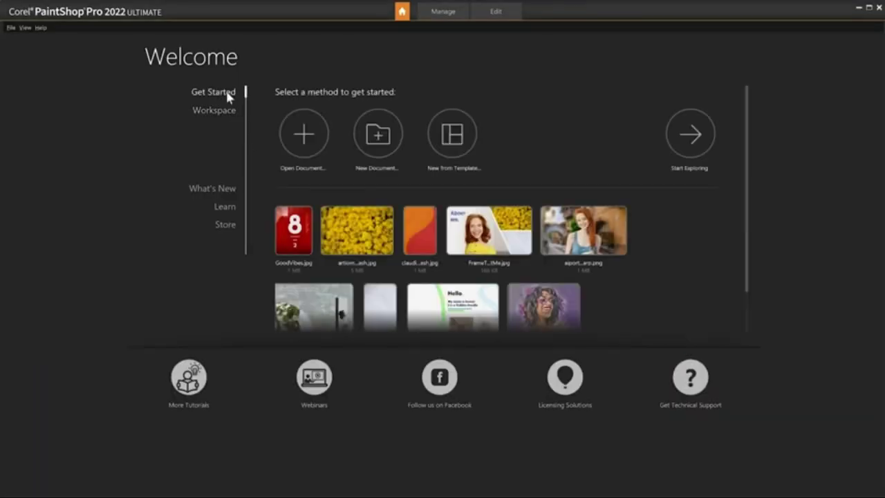
click(303, 135)
click(406, 208)
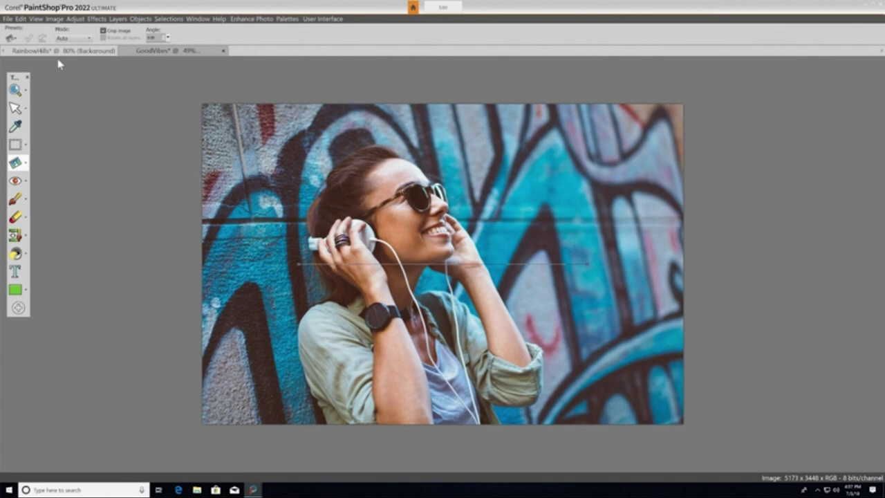
Step: Reload the Complete workspace through the File menu's Workspace options
click(8, 19)
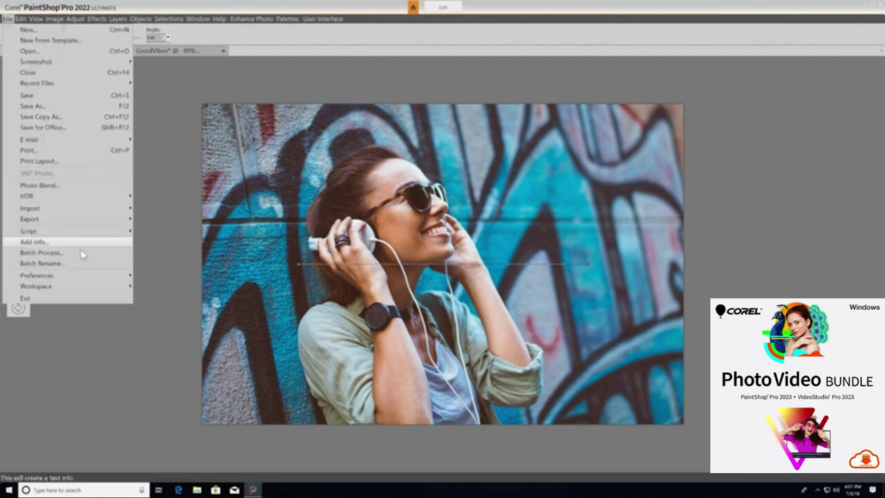
click(96, 286)
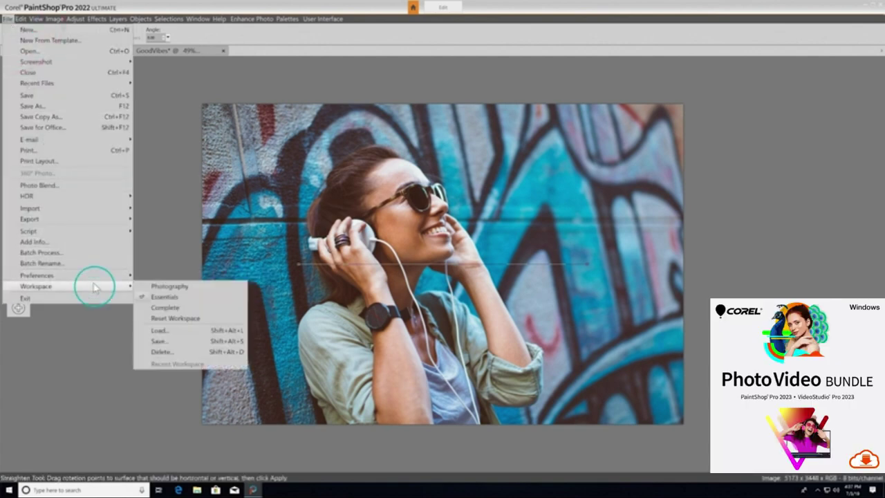
click(165, 307)
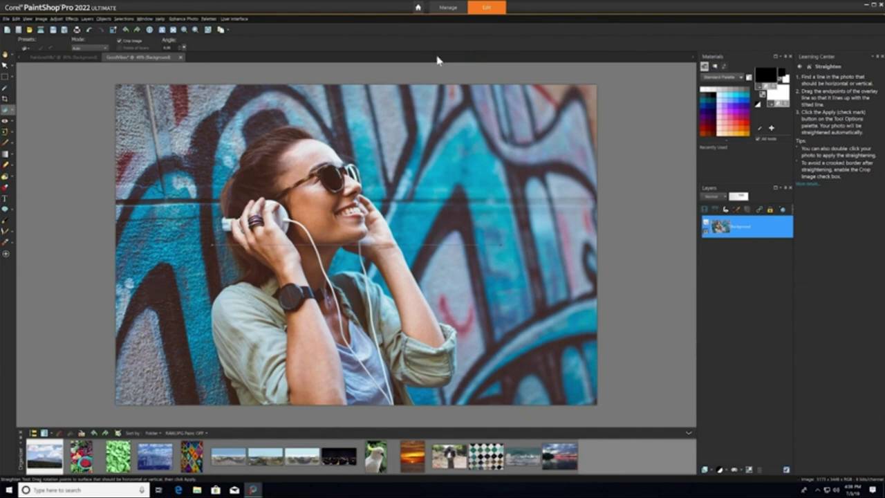
Step: Show the Samples thumbnails in the Manage tab, stepping through and closing the guided tour
click(443, 9)
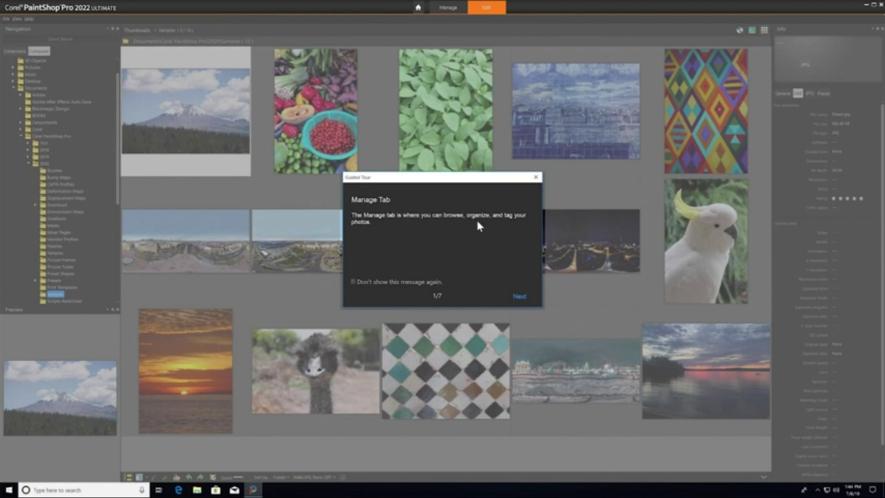
click(520, 297)
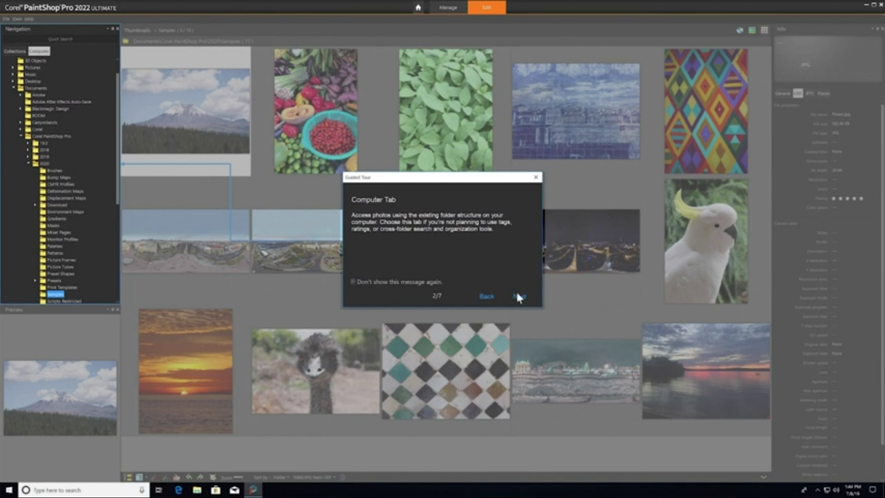
click(519, 296)
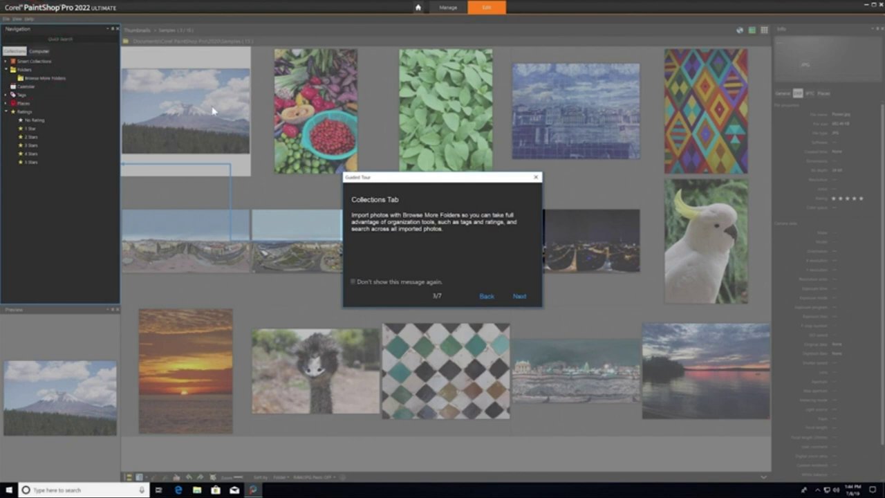
click(20, 54)
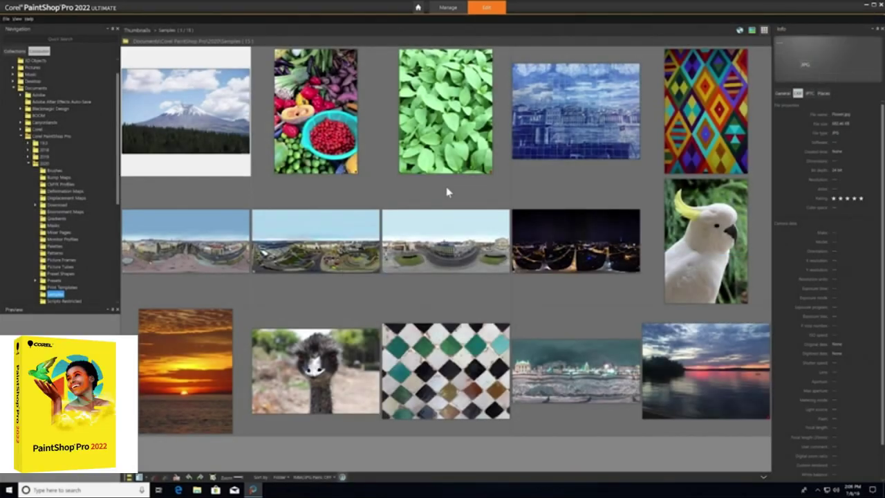
Step: Return to the Edit tab and show Learning Center help for Text and Graphics > Add Graphics
click(486, 8)
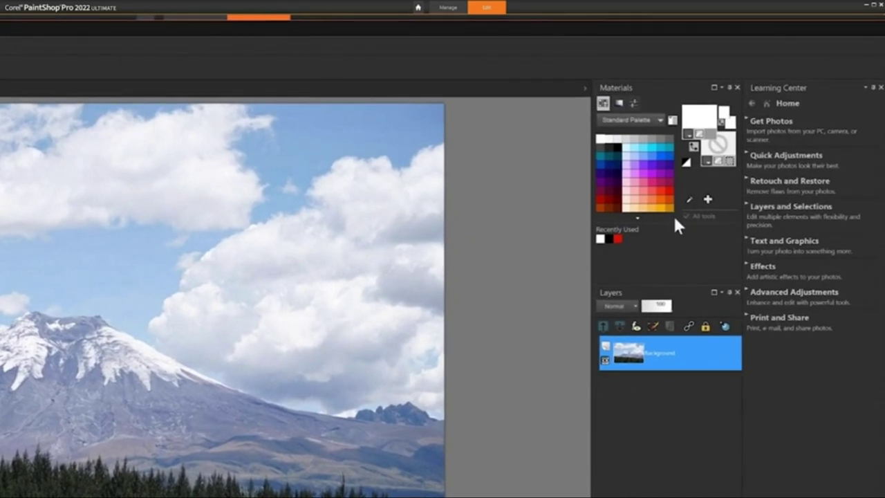
click(778, 244)
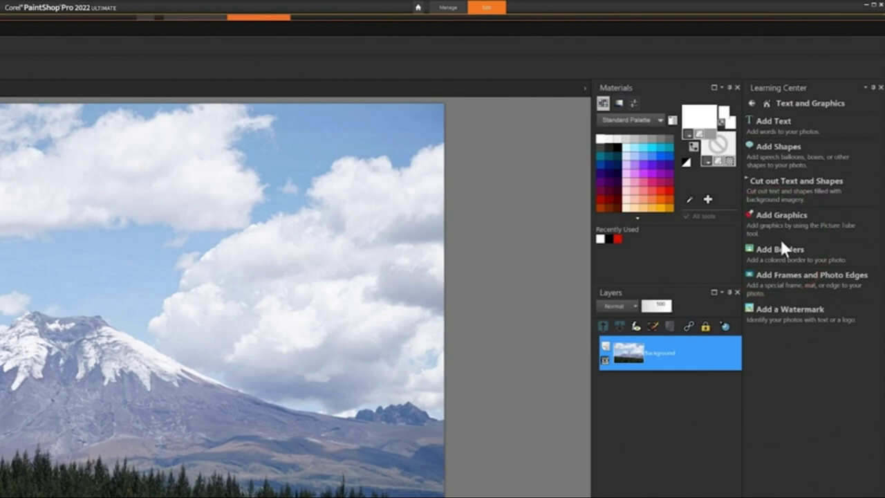
click(786, 224)
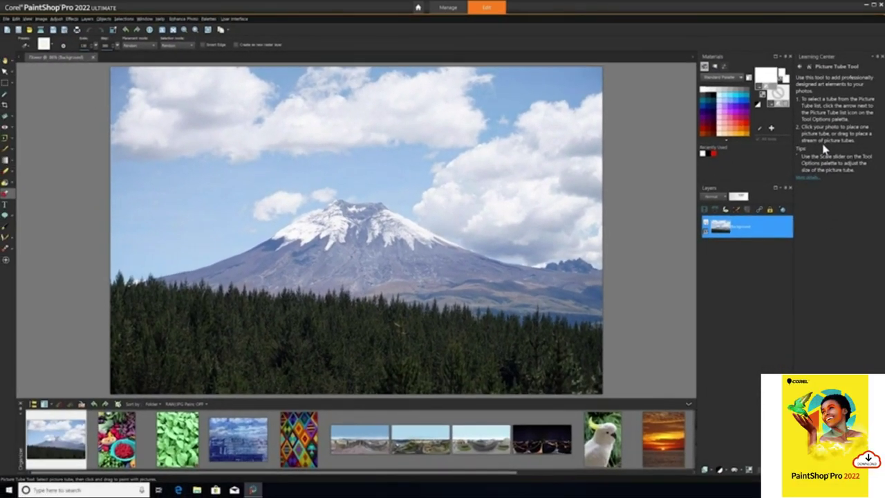
Step: Close the Learning Center palette, then view the Help menu without choosing anything
click(882, 56)
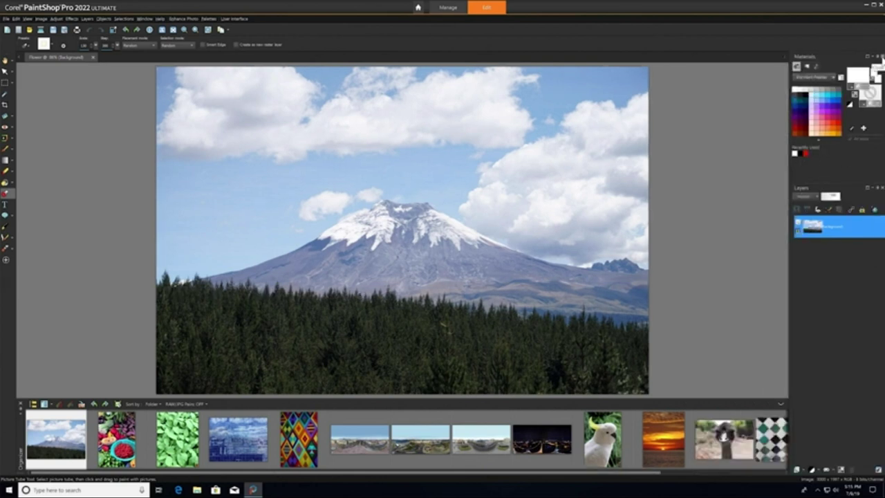
click(159, 19)
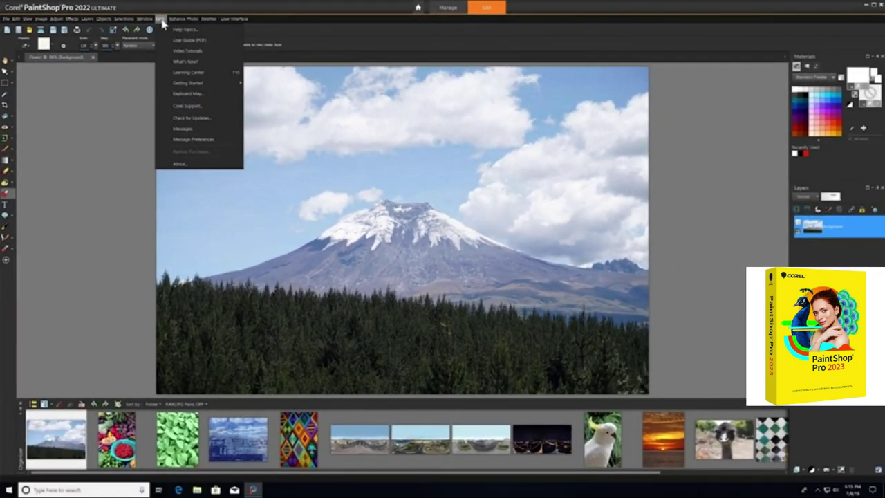
click(163, 20)
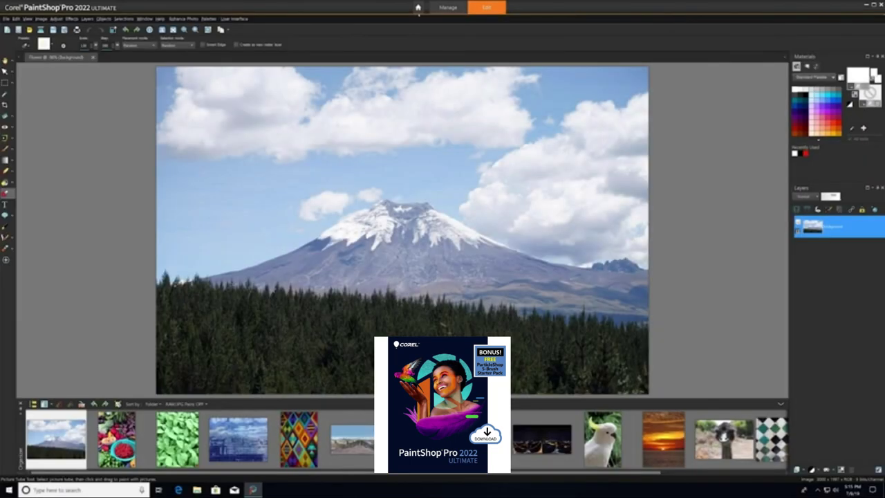
Step: Set medium interface icons, larger text, and a dark gray background around the photo
click(209, 19)
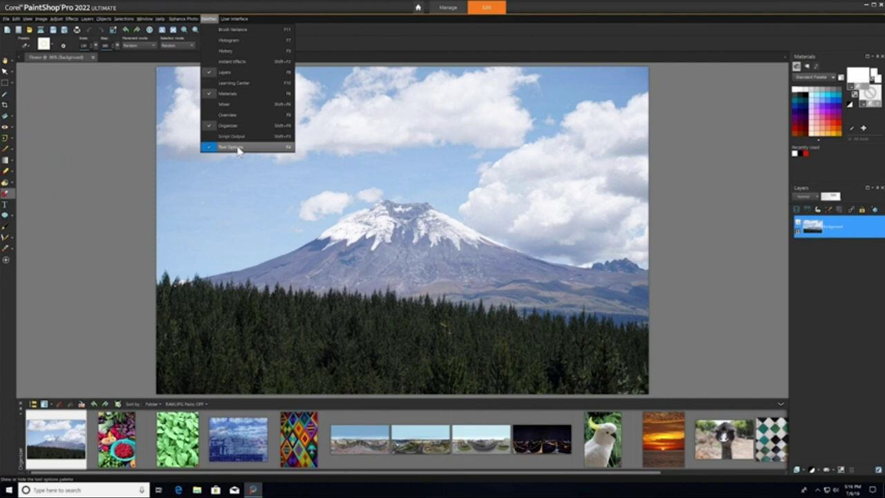
click(233, 19)
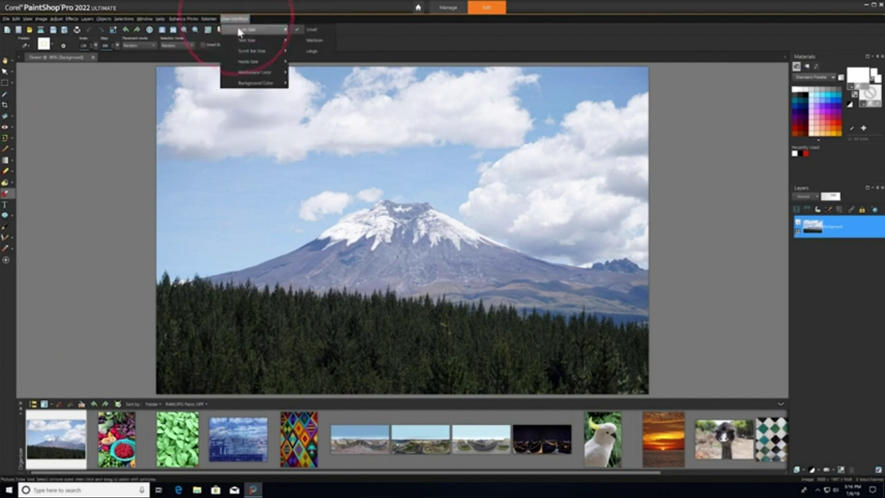
click(312, 39)
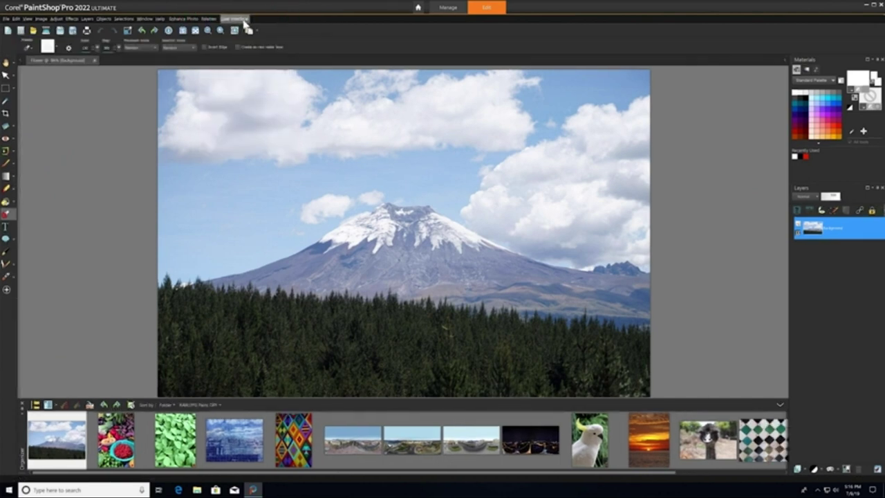
click(245, 20)
click(309, 50)
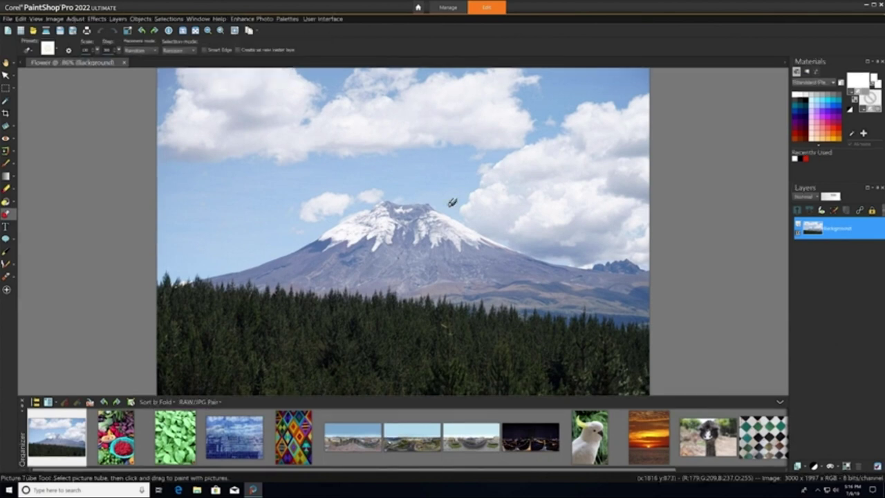
click(323, 19)
mouse_move(345, 83)
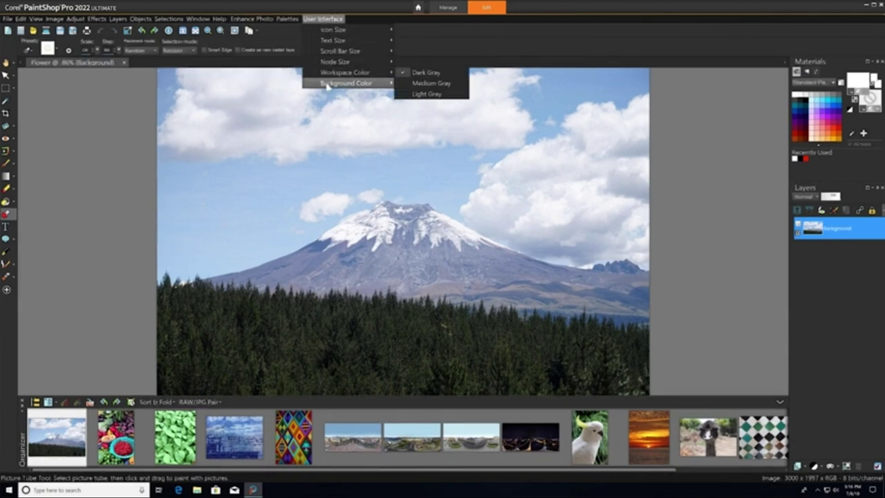
click(423, 93)
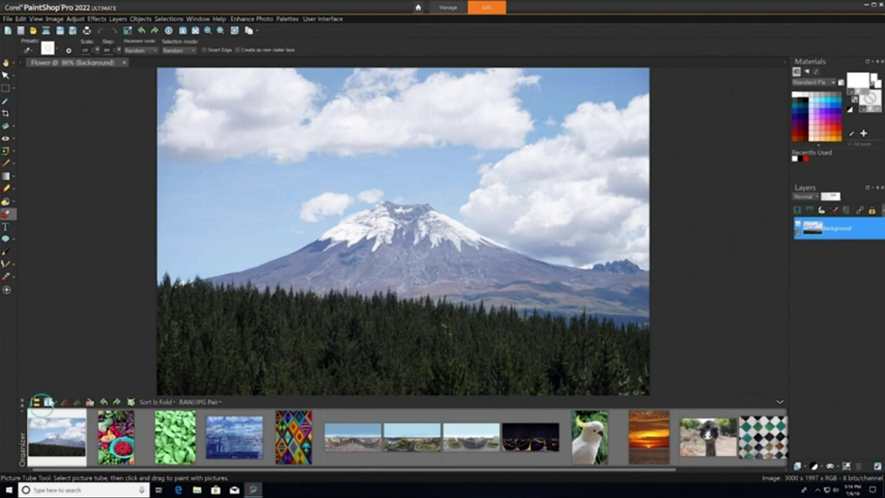
Step: Expand the tutorial folder in the Organizer's navigation tree and show the Library photos
click(36, 402)
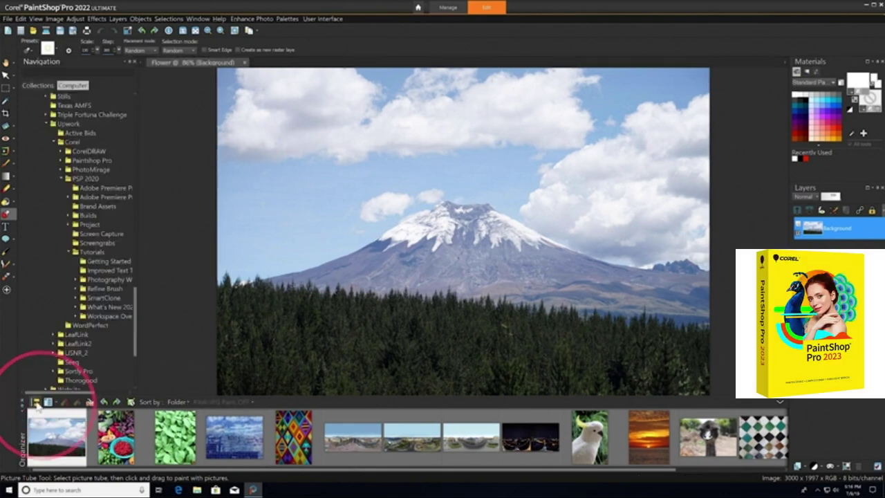
click(76, 316)
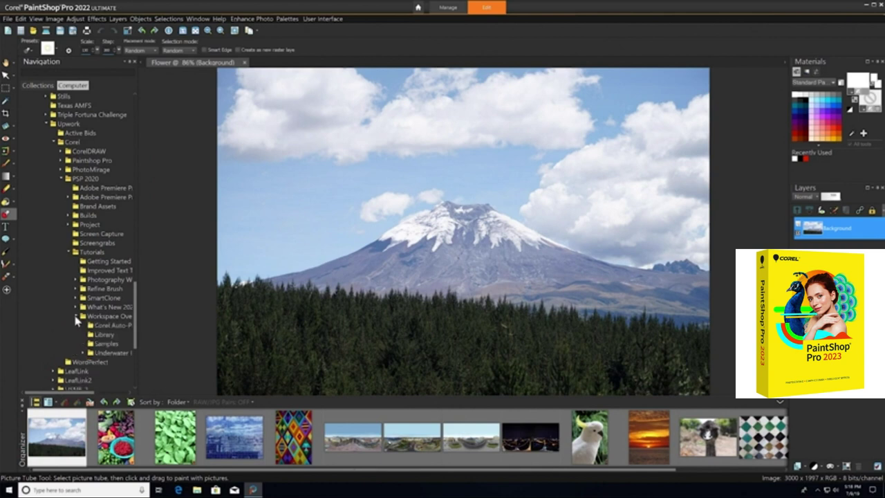
click(102, 335)
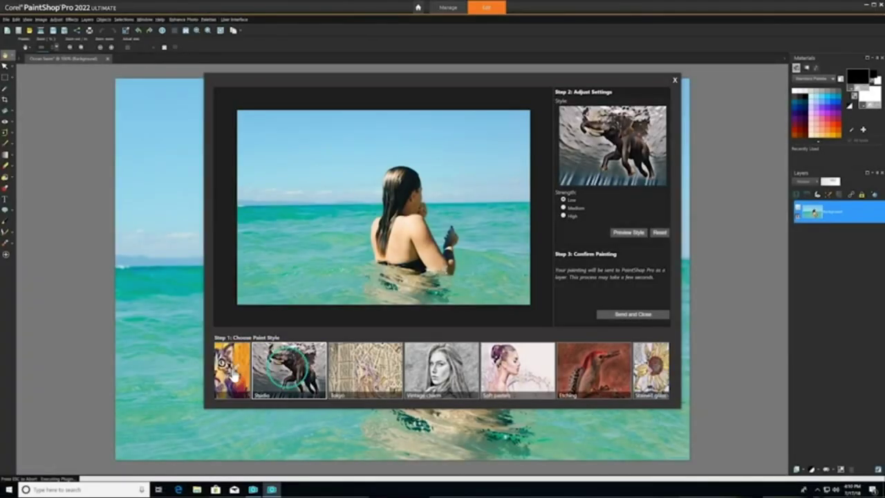
Step: Apply the Kanagawa AI Style Transfer to the ocean swimmer photo after previewing it
click(234, 377)
click(628, 232)
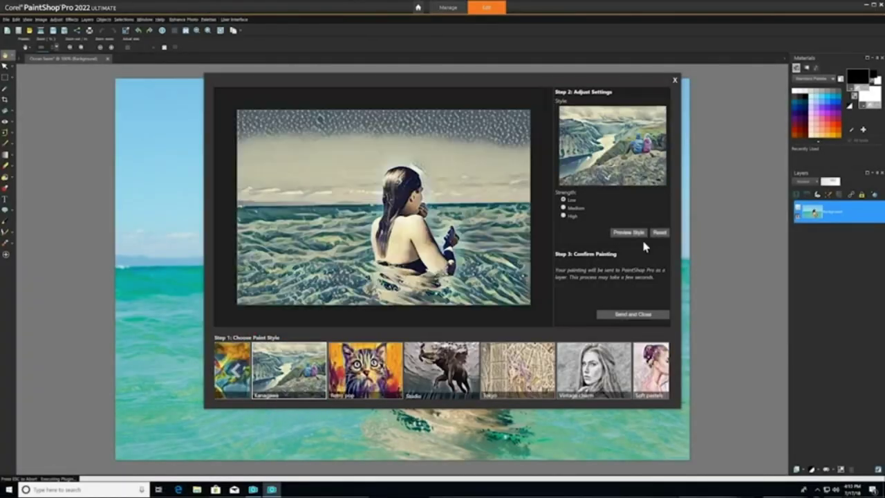
click(640, 320)
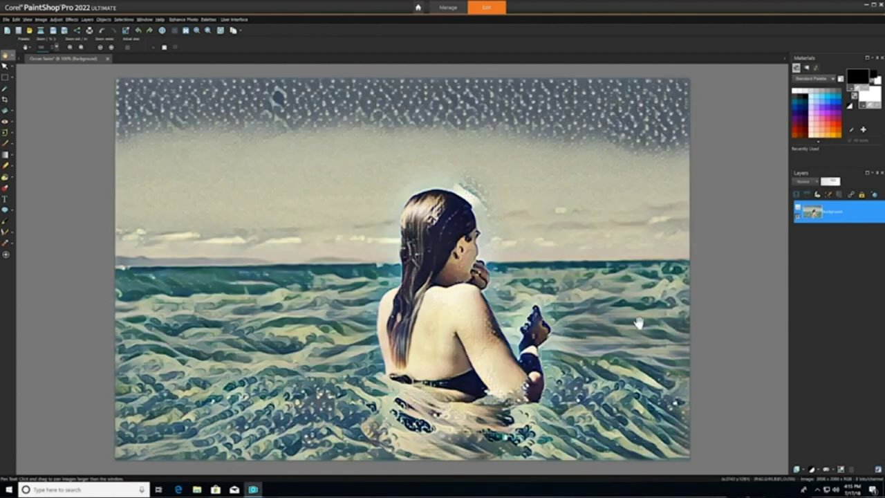